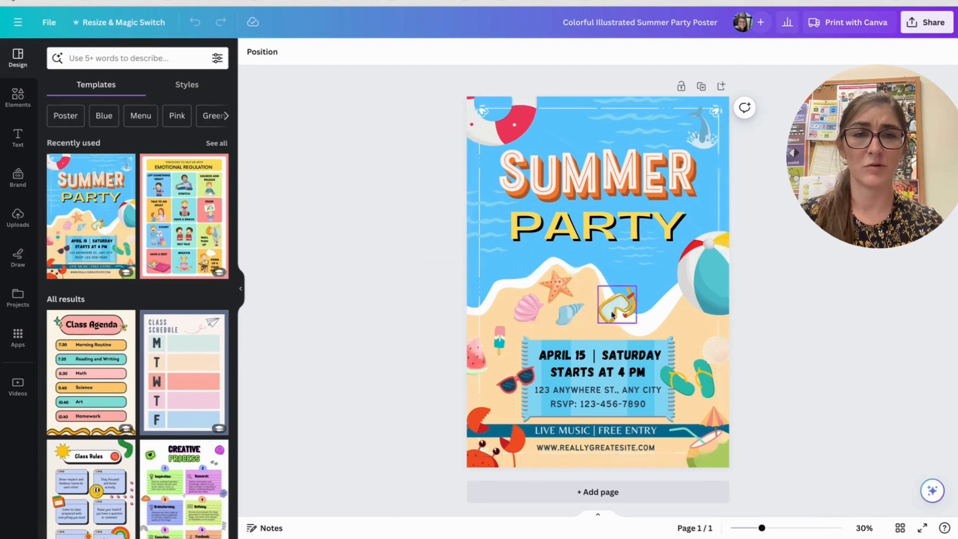
Step: Search the design templates for "birthday" and browse the poster results
click(103, 59)
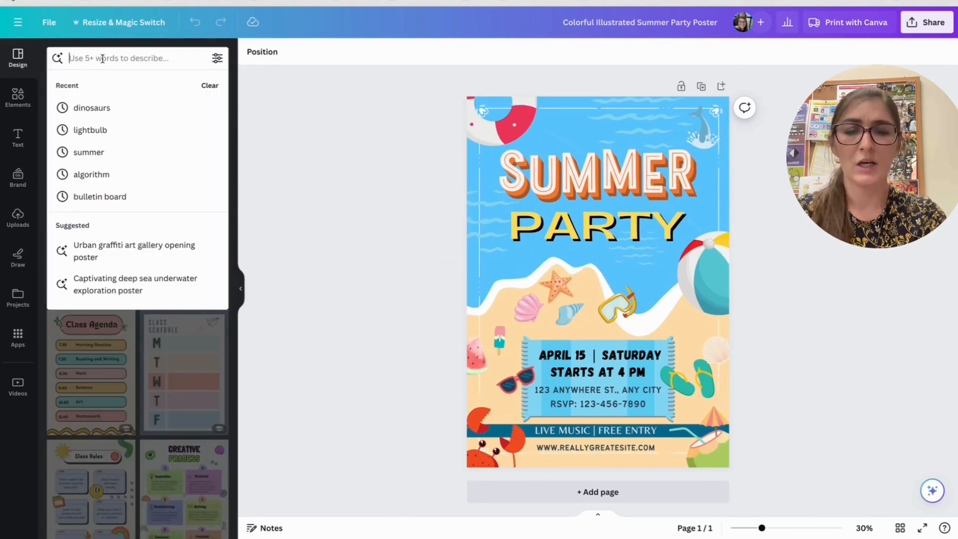
click(100, 58)
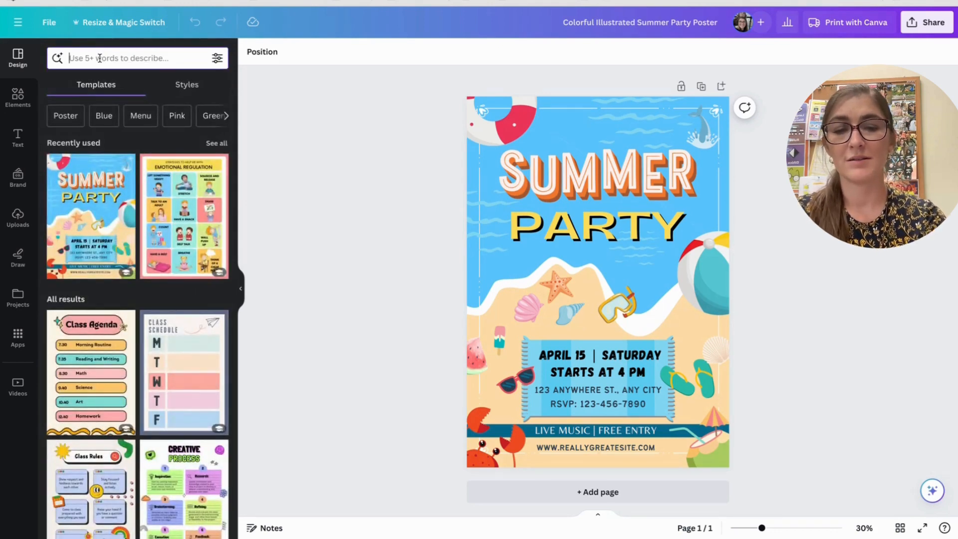
text(birthday)
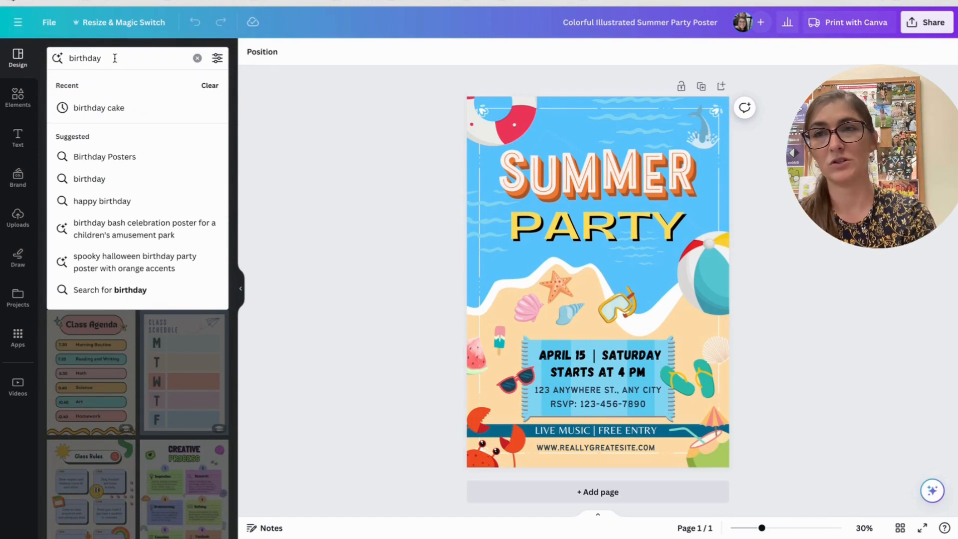
key(Return)
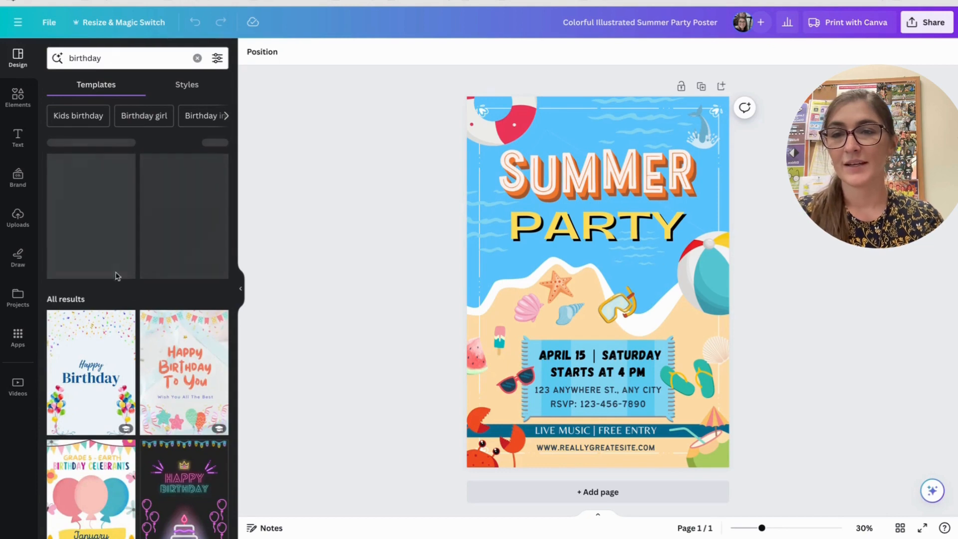
scroll(119, 349, down, 5)
scroll(121, 370, down, 7)
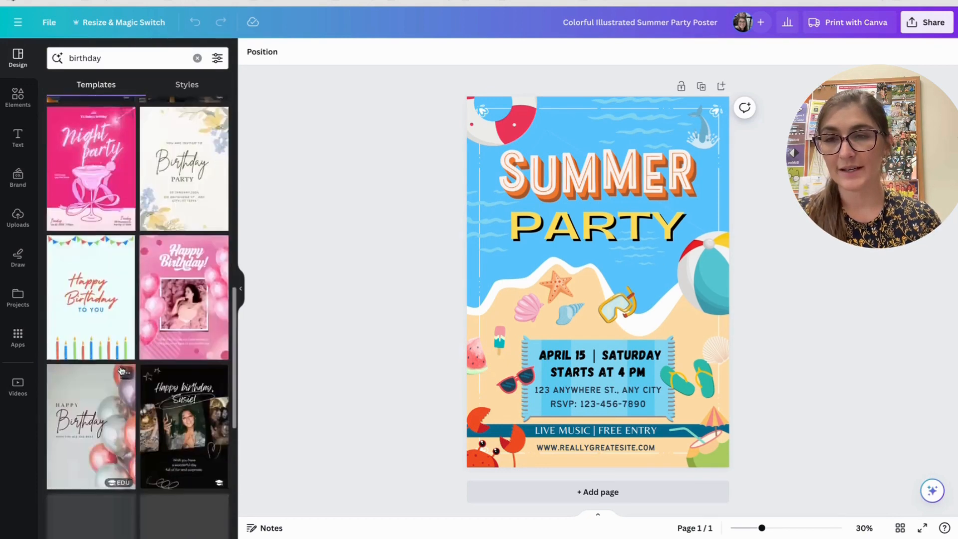
scroll(121, 371, down, 5)
scroll(121, 371, down, 4)
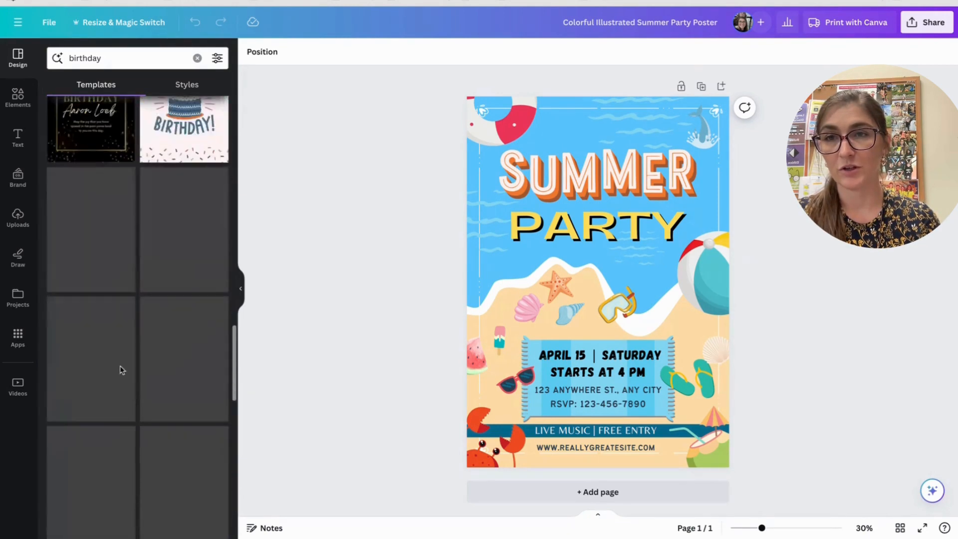
scroll(121, 370, up, 20)
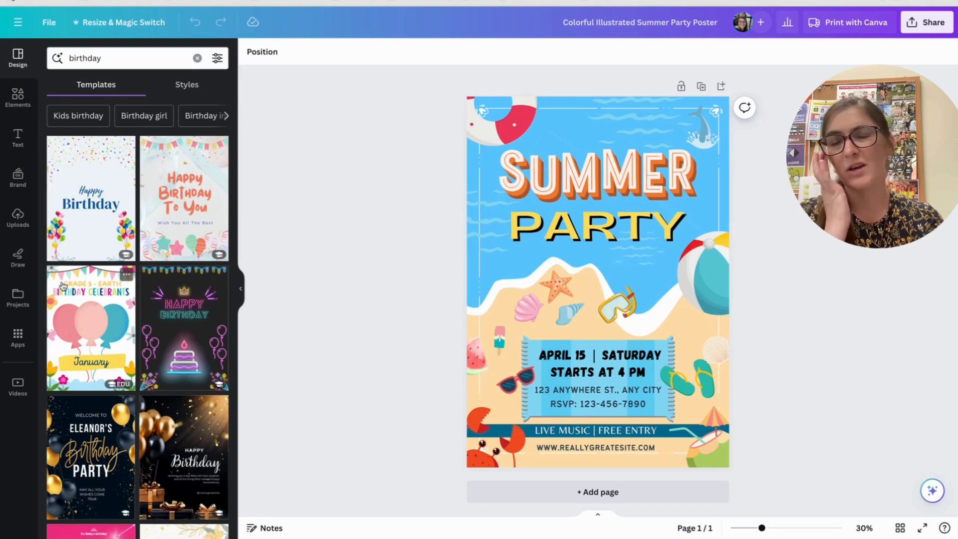
Step: Search the elements library for "fish" and browse only the graphics
click(18, 97)
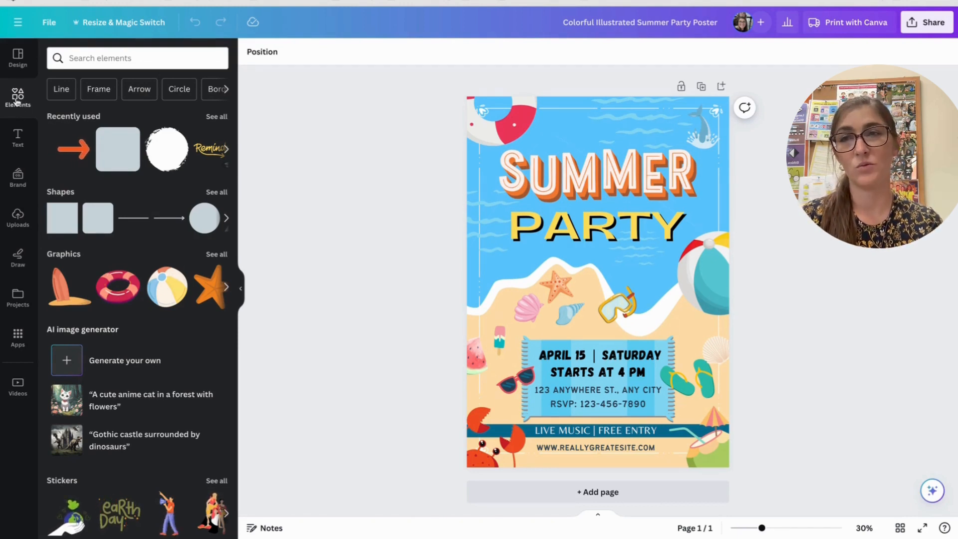
click(96, 54)
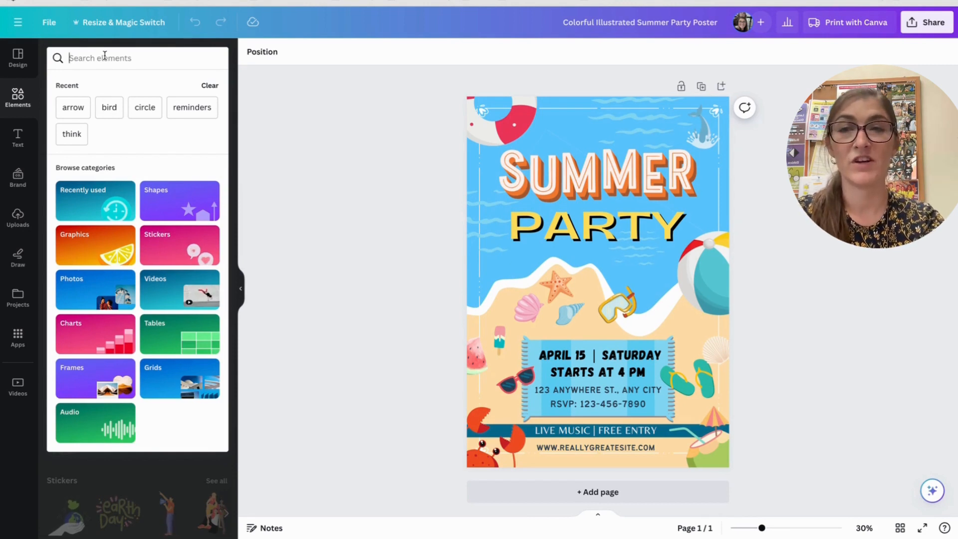
text(fish)
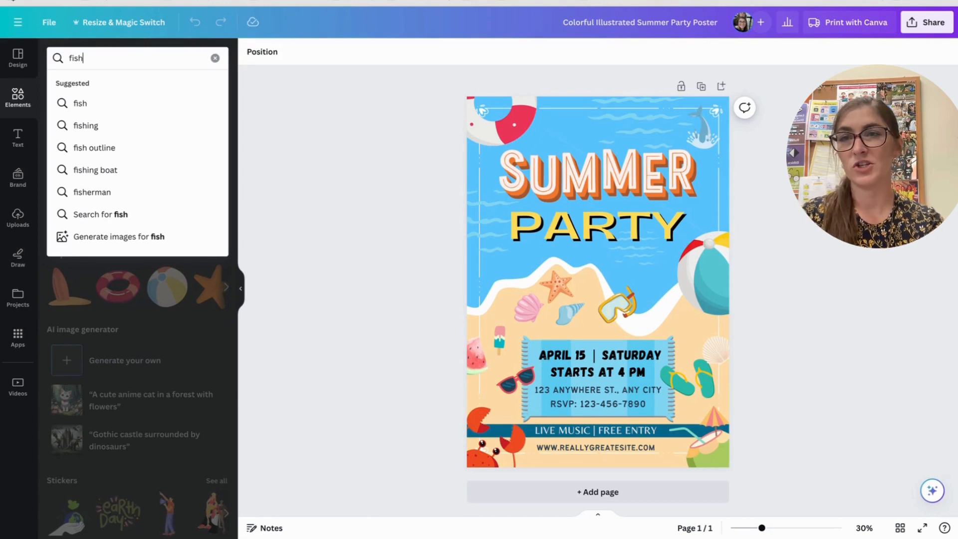
key(Return)
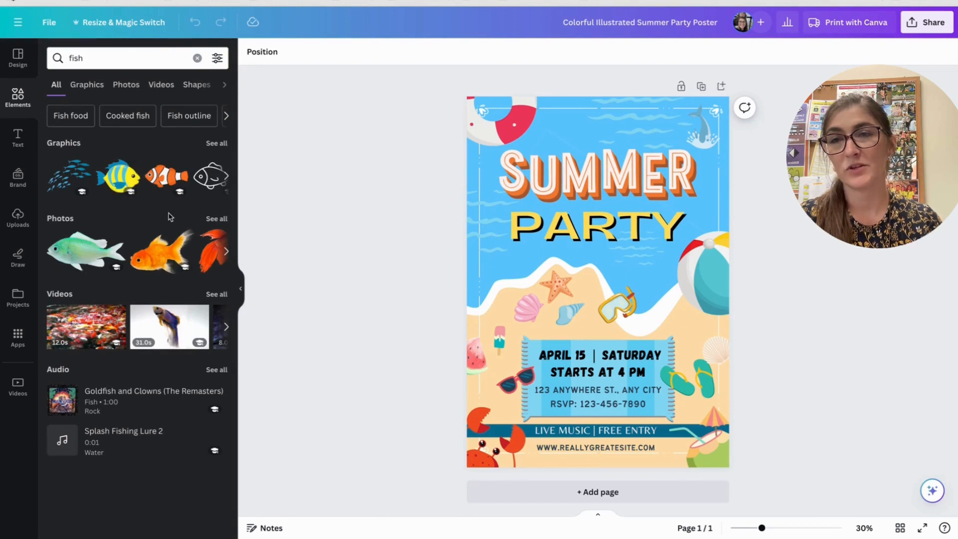
click(91, 88)
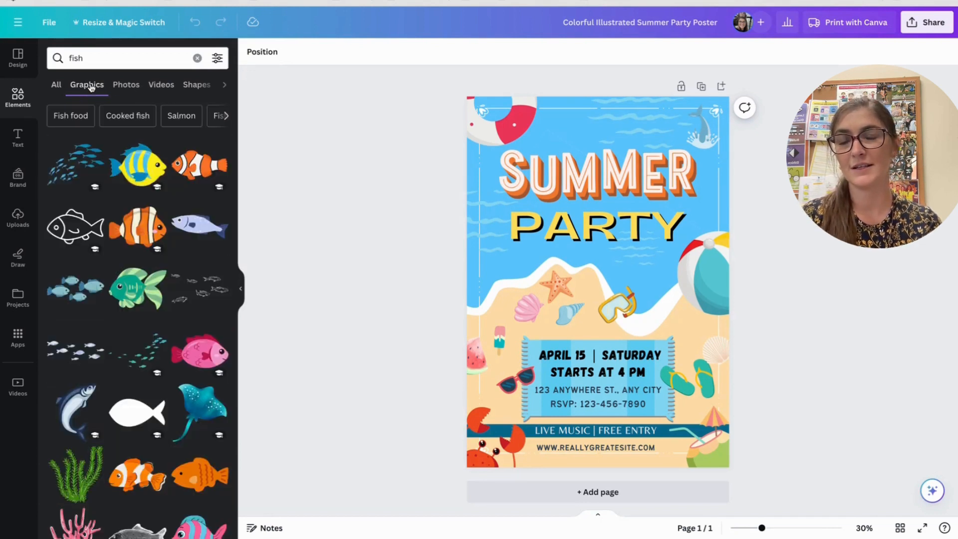
scroll(145, 317, down, 3)
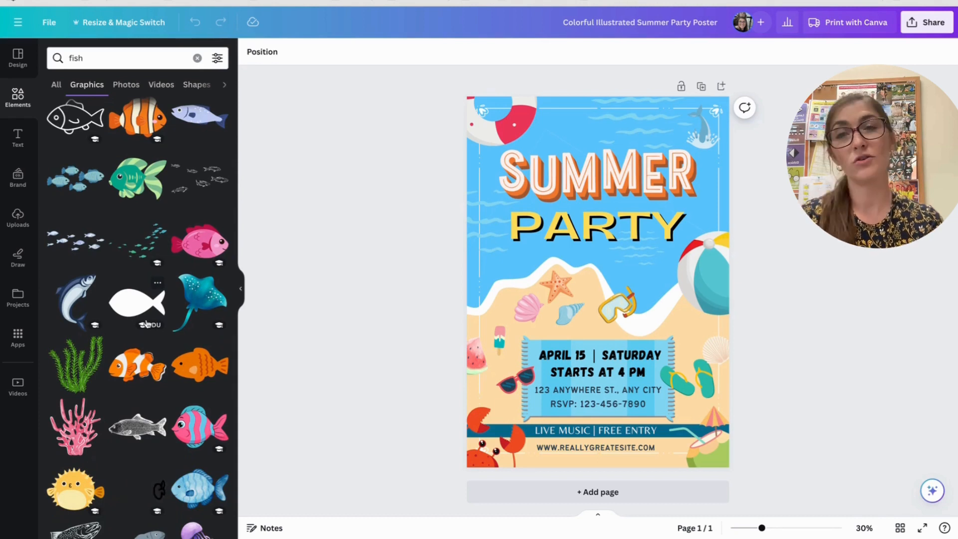
scroll(143, 339, up, 1)
scroll(144, 339, up, 3)
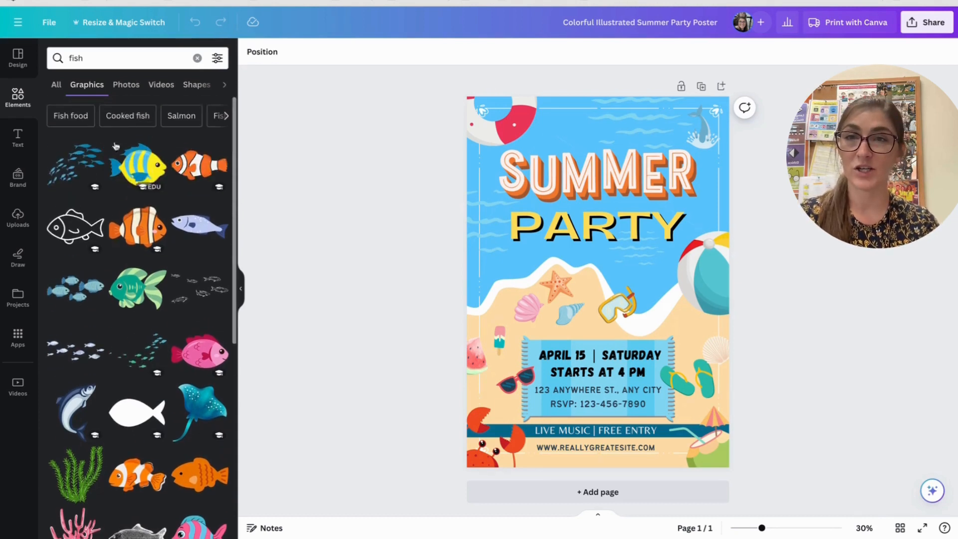
Step: Browse the photos and videos offered for the "fish" element search
click(127, 86)
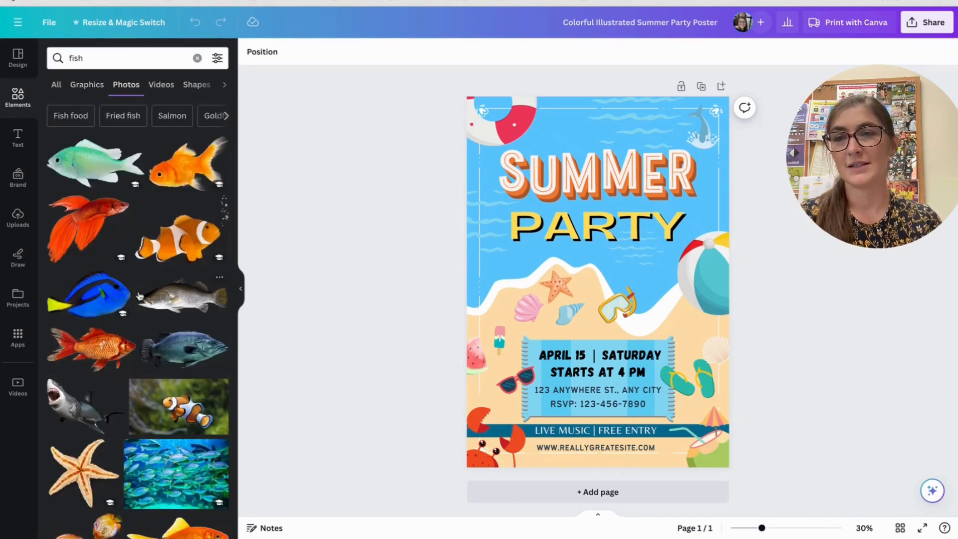
scroll(144, 366, down, 4)
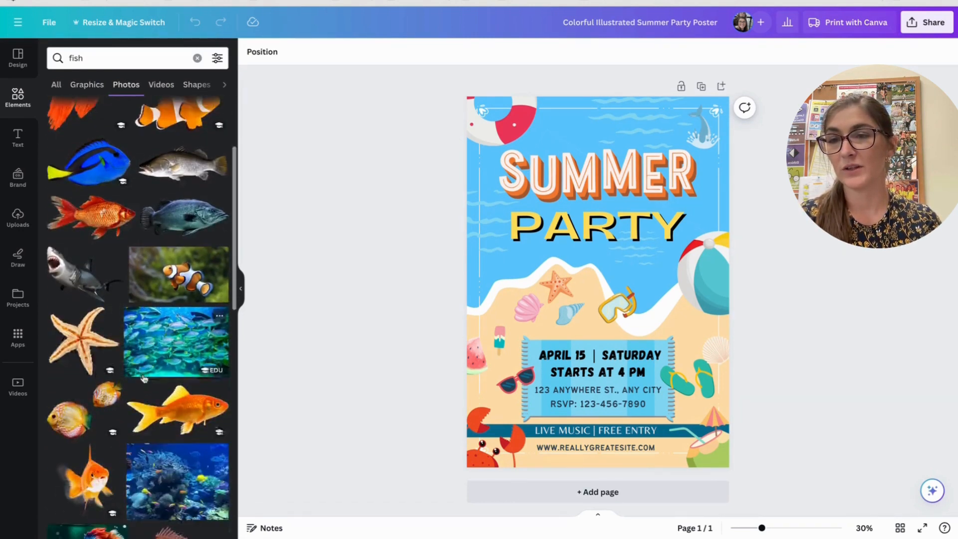
scroll(144, 379, up, 3)
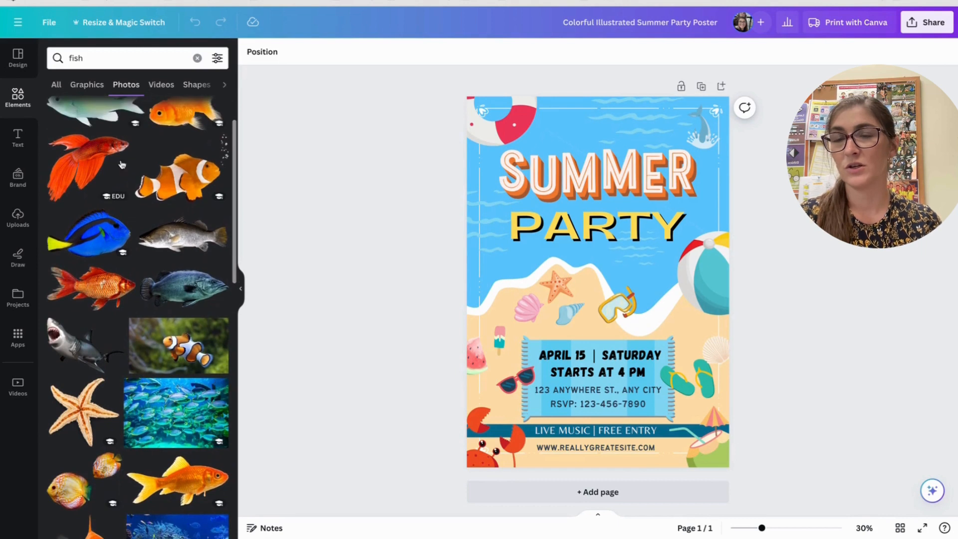
click(161, 85)
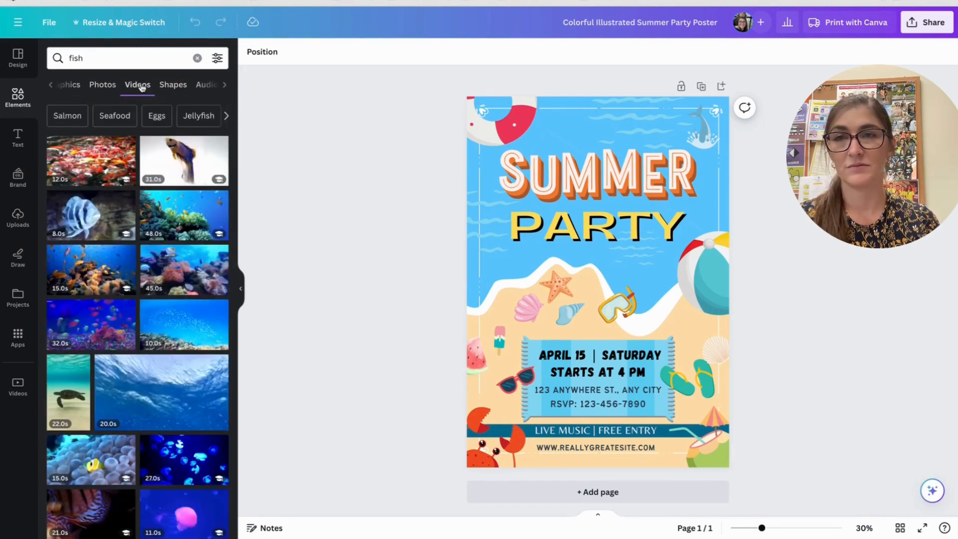
mouse_move(159, 243)
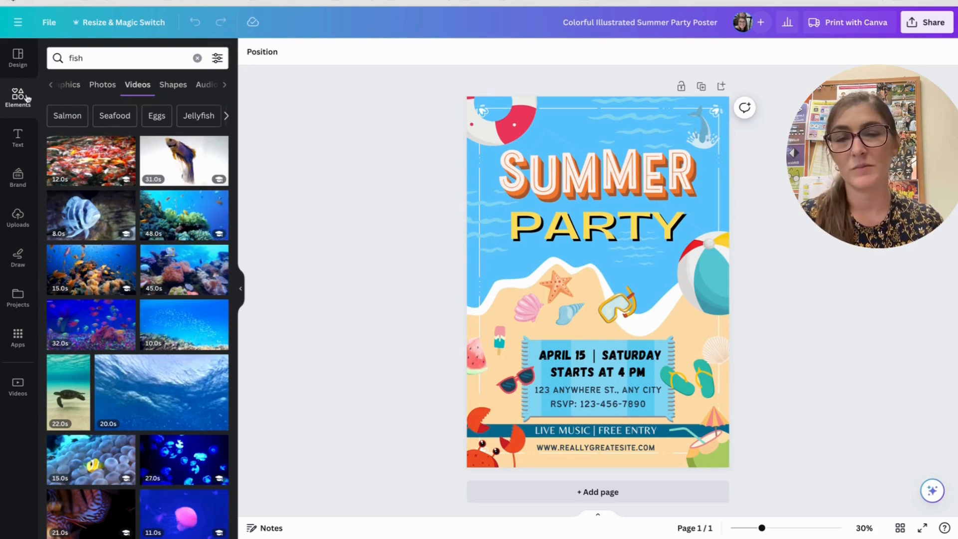
Step: Show the text options, try deleting the SUMMER title graphic from the poster, and undo the deletion
click(17, 139)
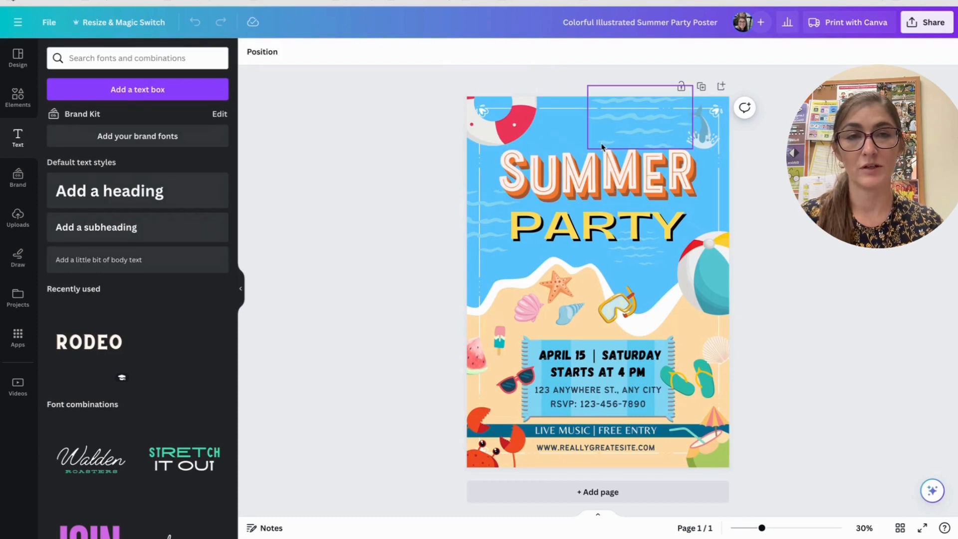
click(601, 173)
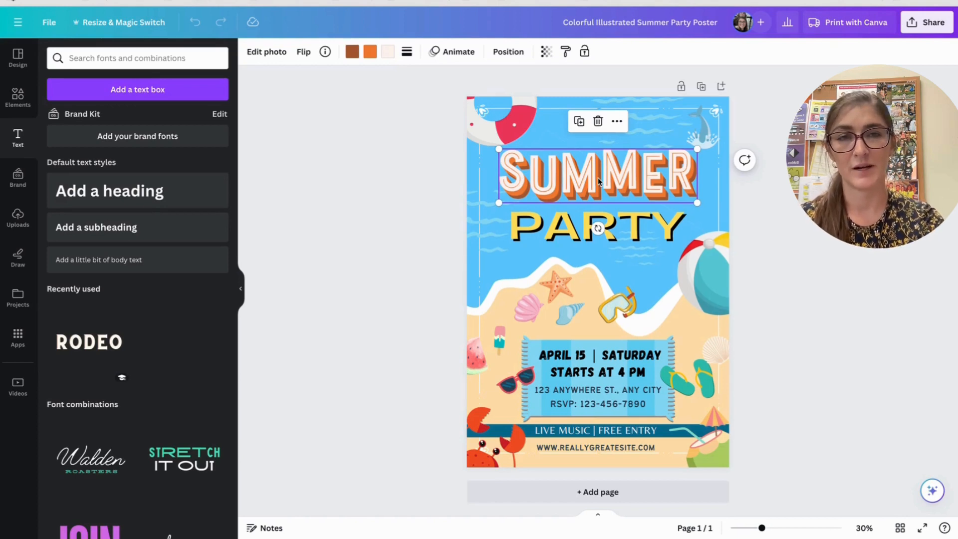
key(Delete)
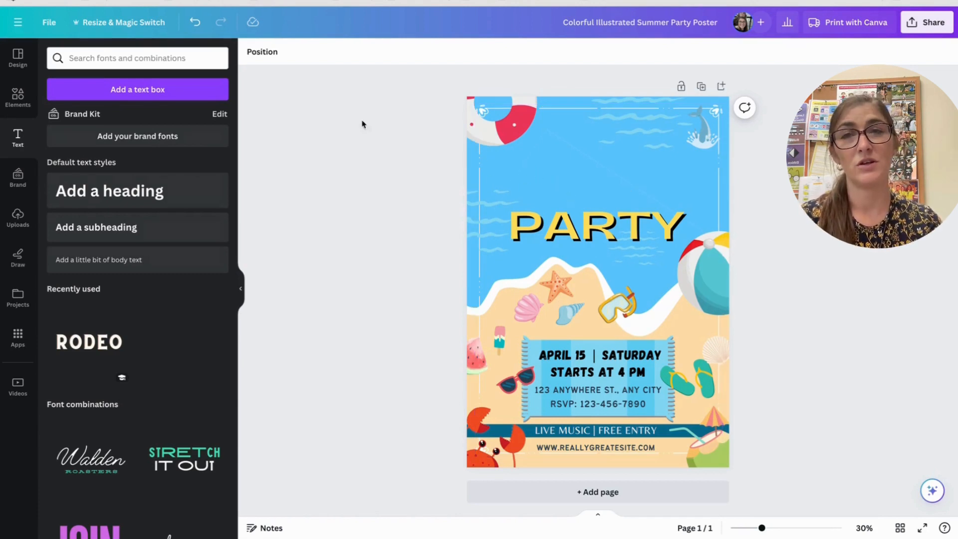
click(195, 25)
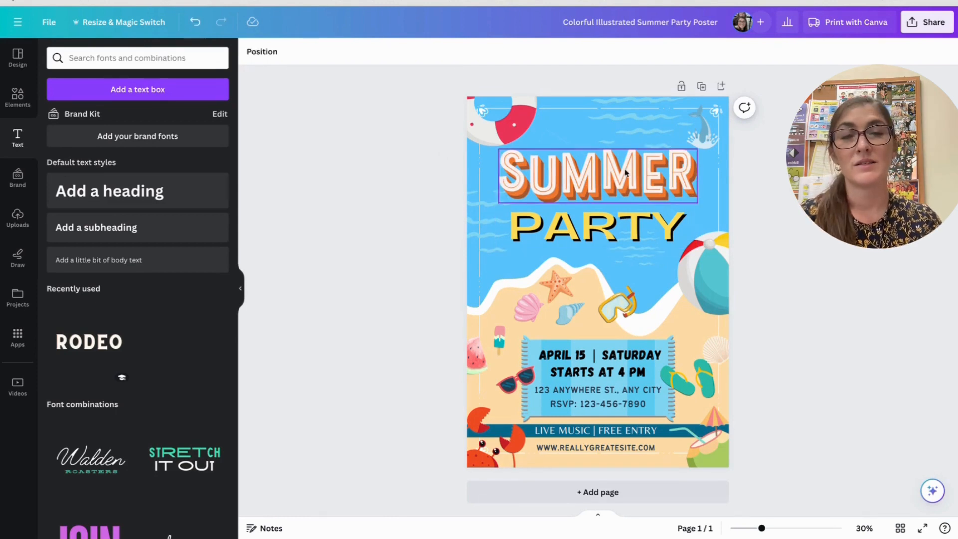
Step: Erase the last four letters of the PARTY heading, leaving only the P
click(622, 234)
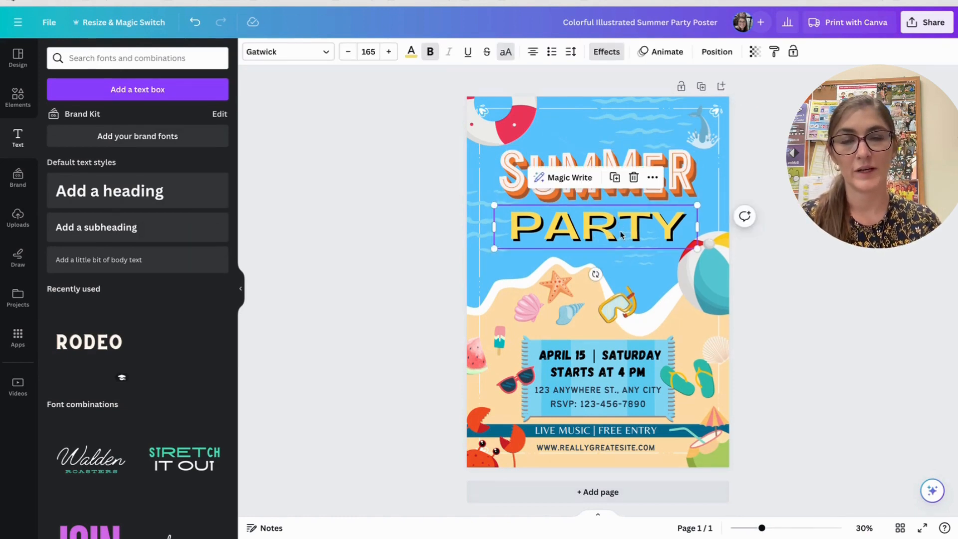
click(621, 231)
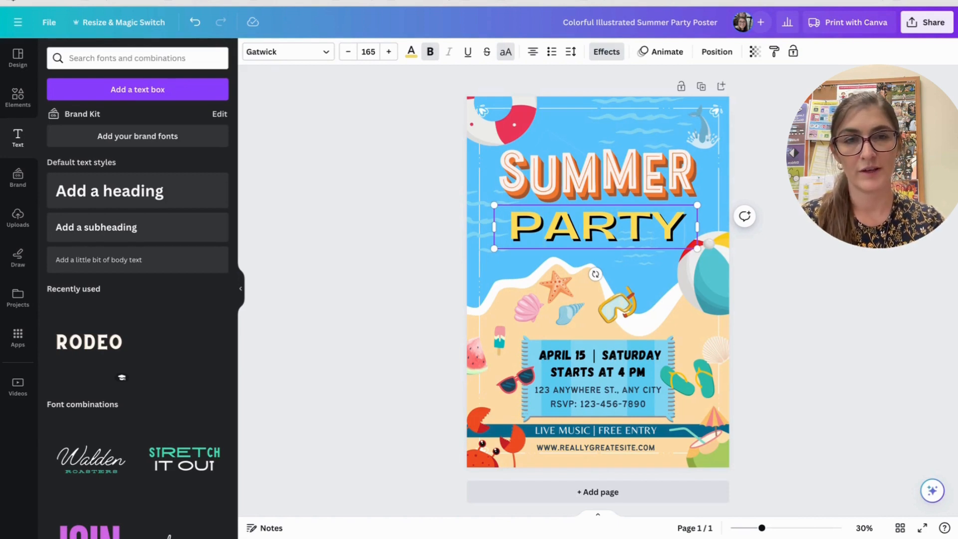
key(BackSpace)
key(BackSpace)
key(BackSpace)
key(BackSpace)
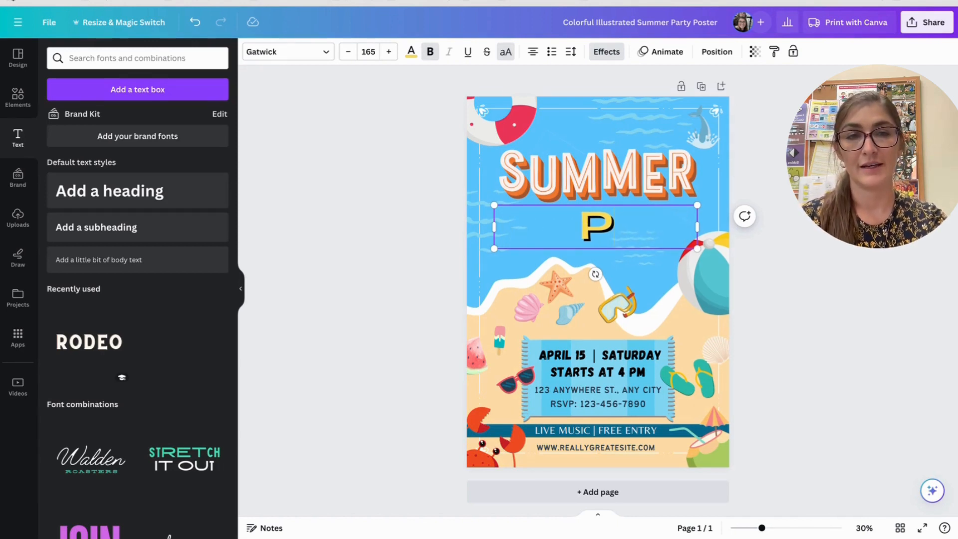
Step: Undo the letter deletions in the PARTY heading and deselect the text
click(196, 23)
click(195, 23)
click(196, 23)
click(196, 23)
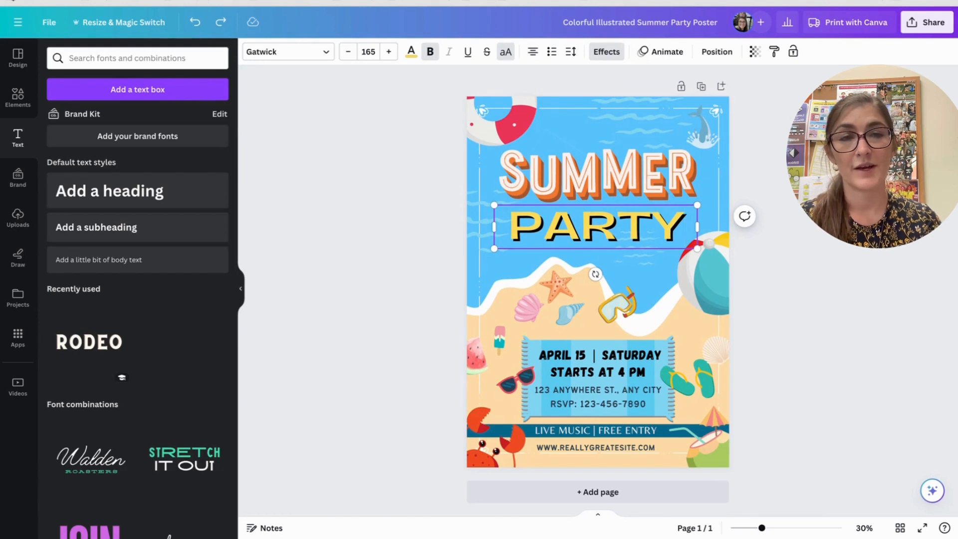
click(525, 132)
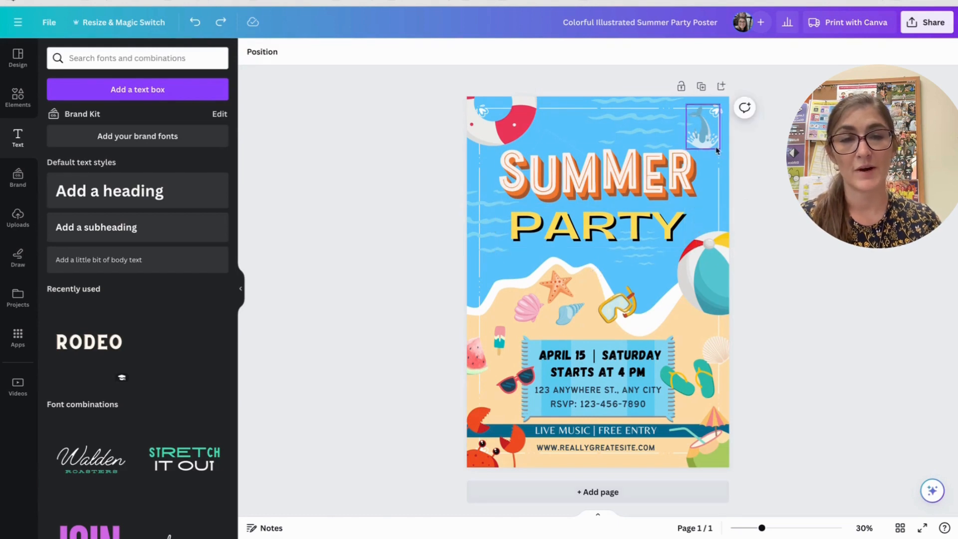
Step: Recolour both red tones of the swim ring in the poster's upper corner to the light pink photo colour
click(520, 139)
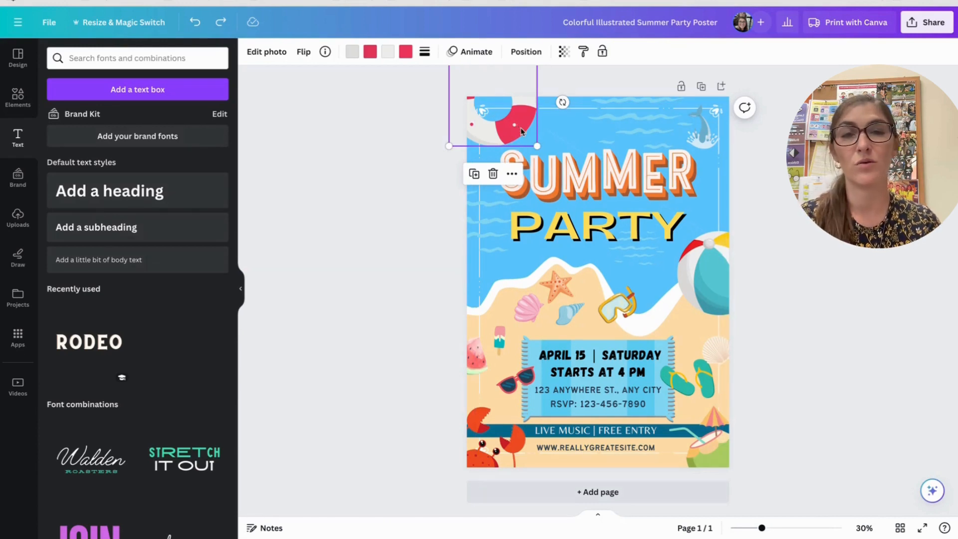
click(369, 52)
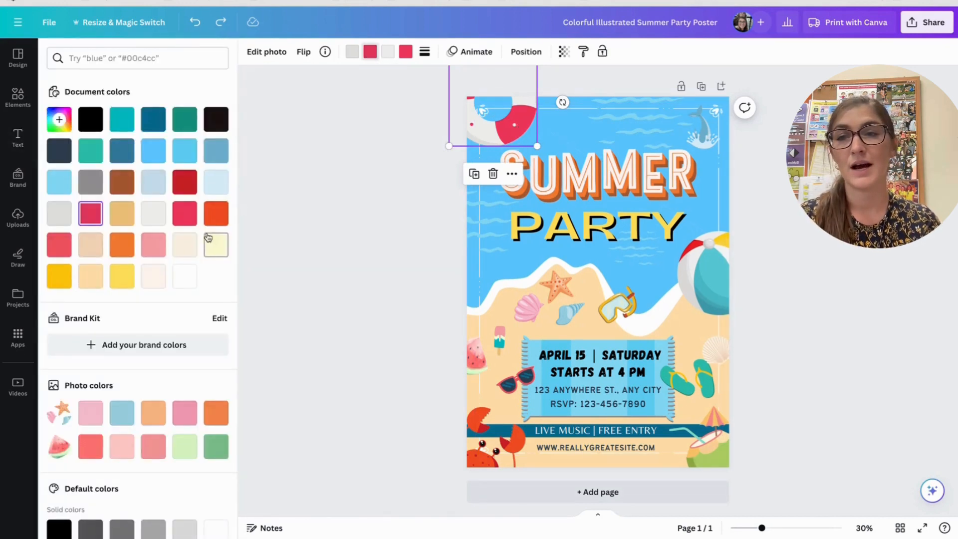
click(90, 415)
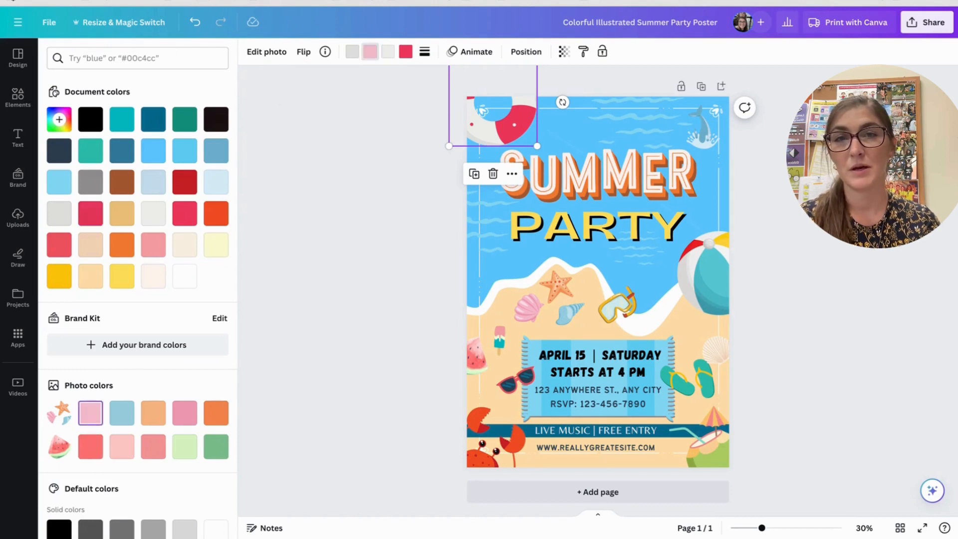
click(92, 417)
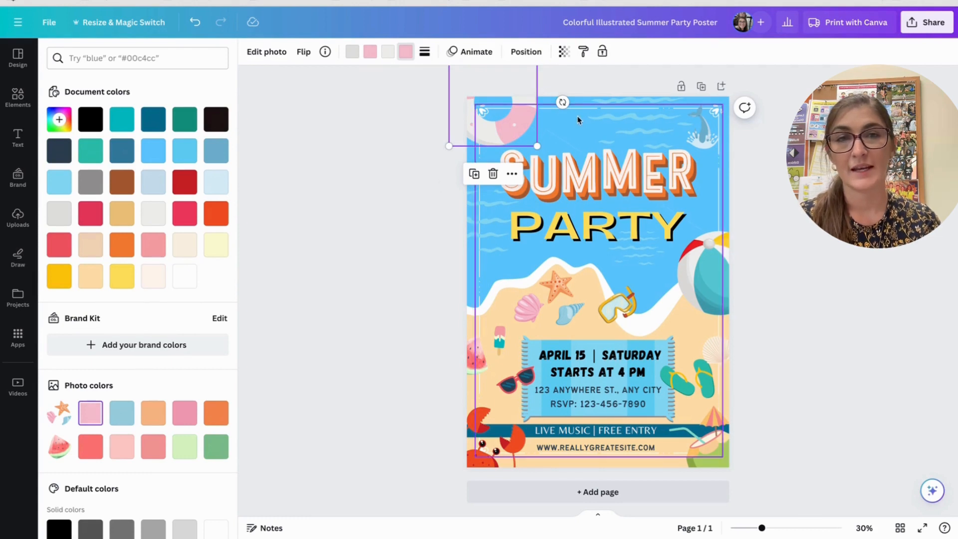
Step: Try a solid purple page background, and undo it together with the swim ring's pink recolouring
click(581, 103)
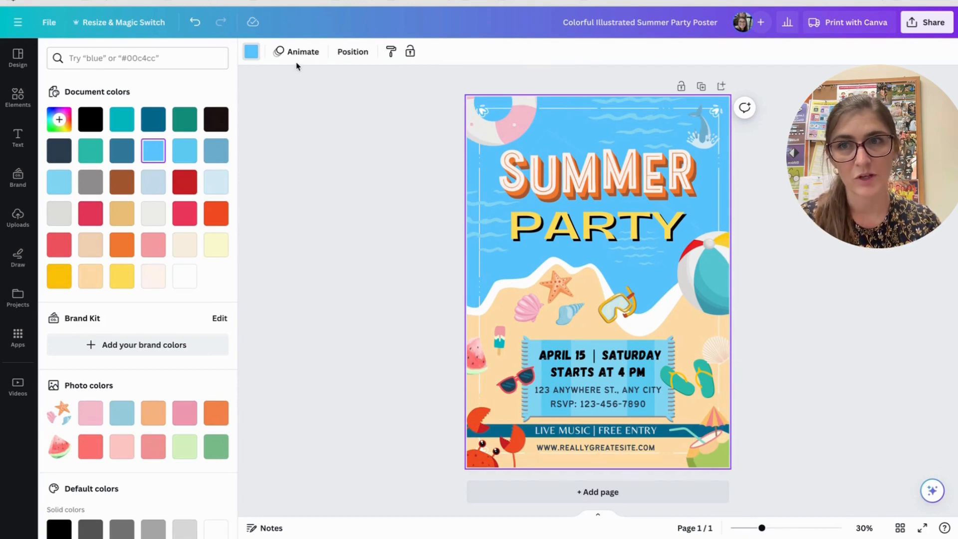
scroll(173, 395, down, 5)
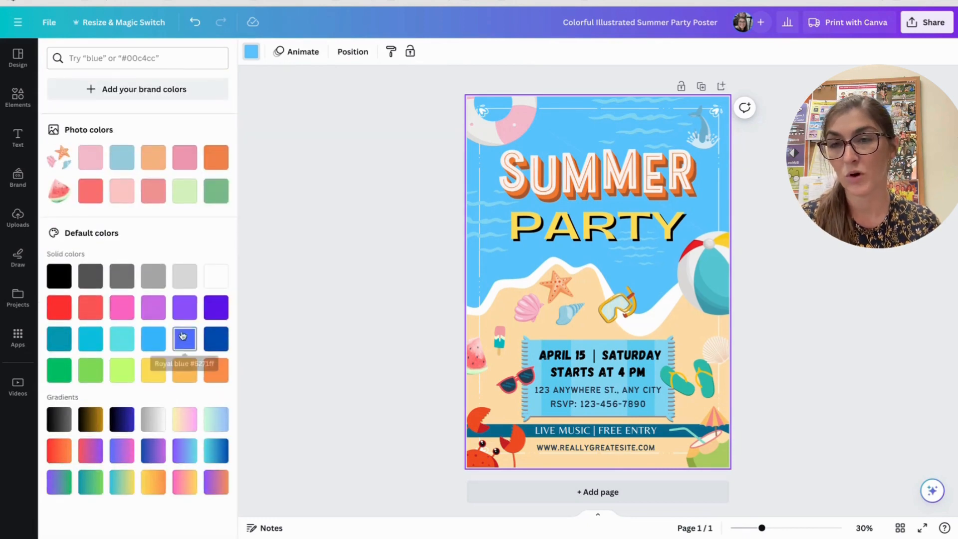
click(185, 307)
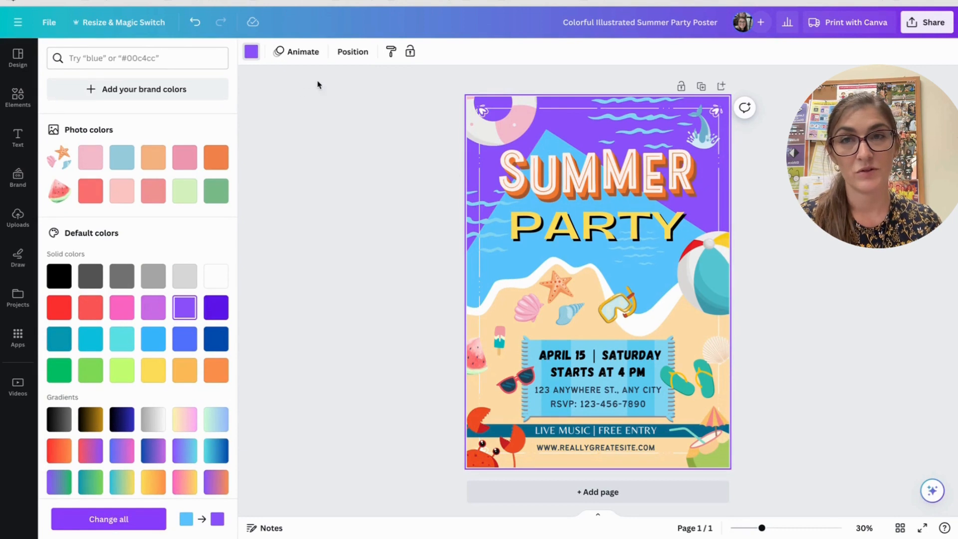
click(196, 23)
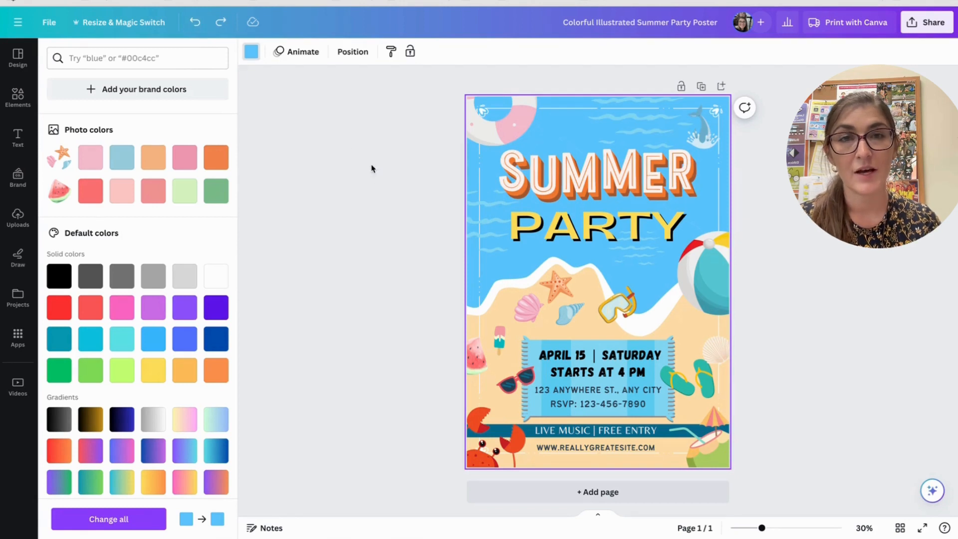
click(195, 23)
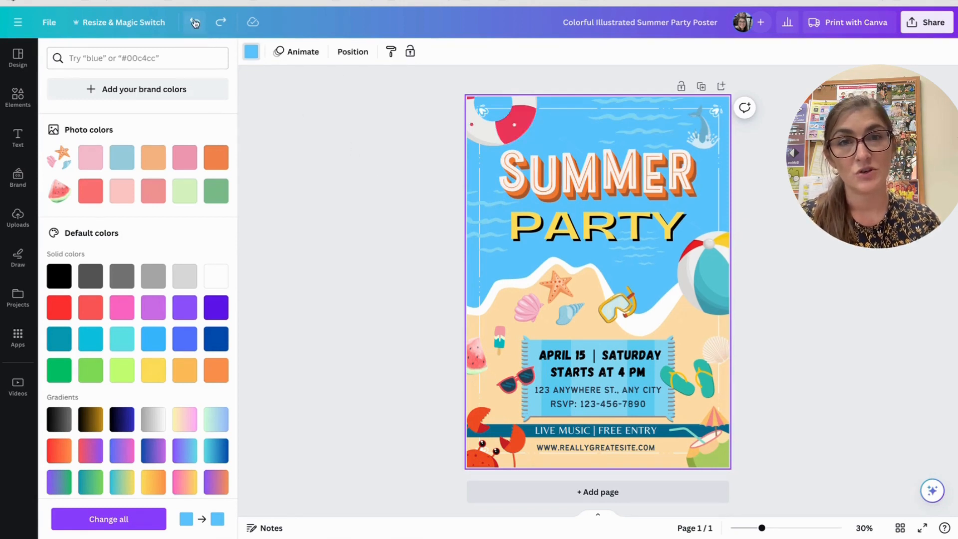